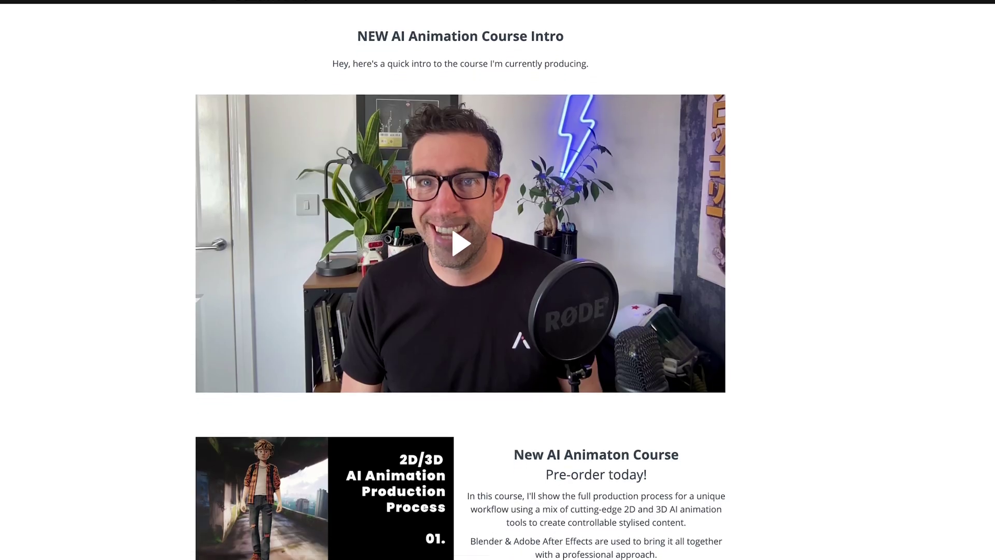
Scroll the AI Animation Hub course page past the offer to the three feature images.
scroll(498, 280, down, 5)
scroll(498, 280, down, 7)
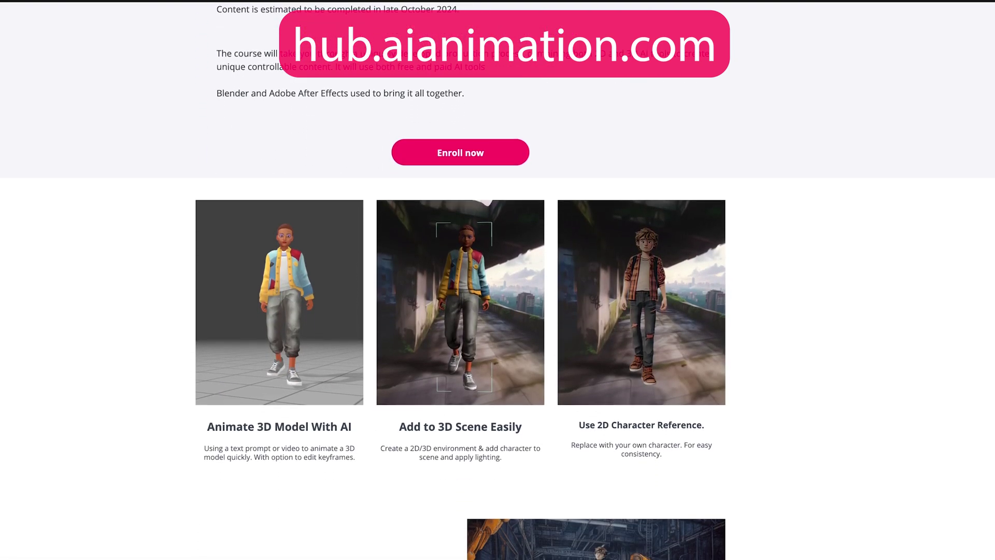
scroll(497, 280, down, 3)
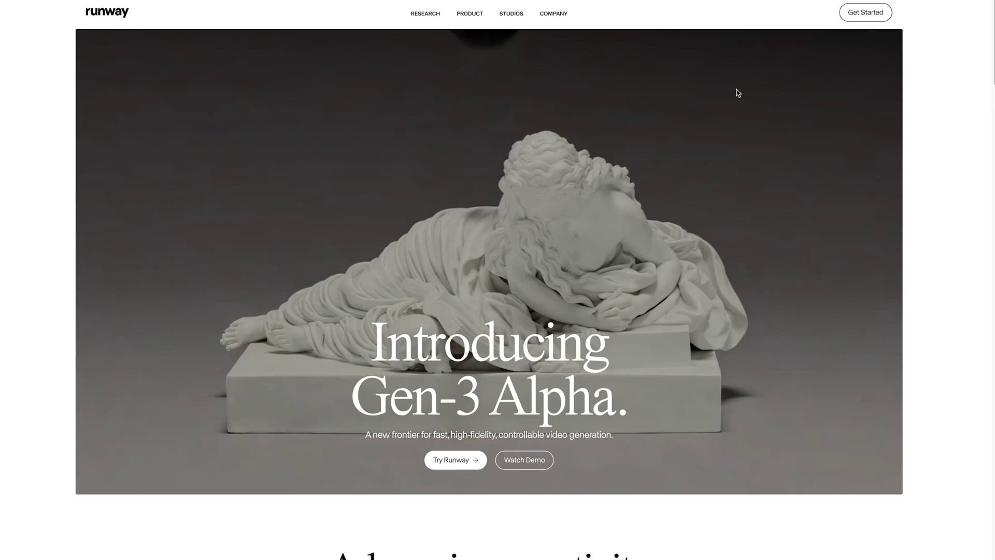
Go to the Runway dashboard, start Gen-3 Alpha, and dismiss the video-to-video announcement.
click(857, 20)
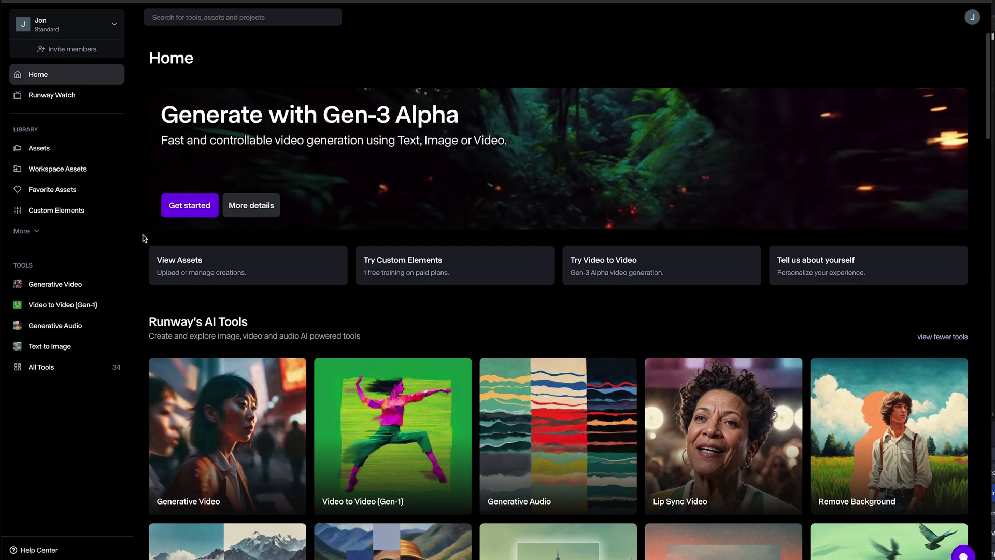
click(190, 205)
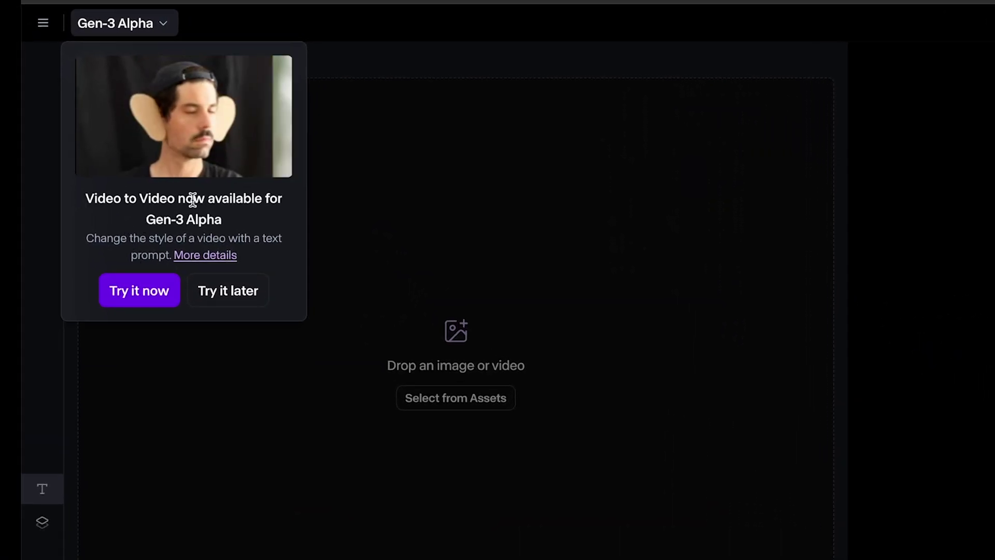
click(213, 294)
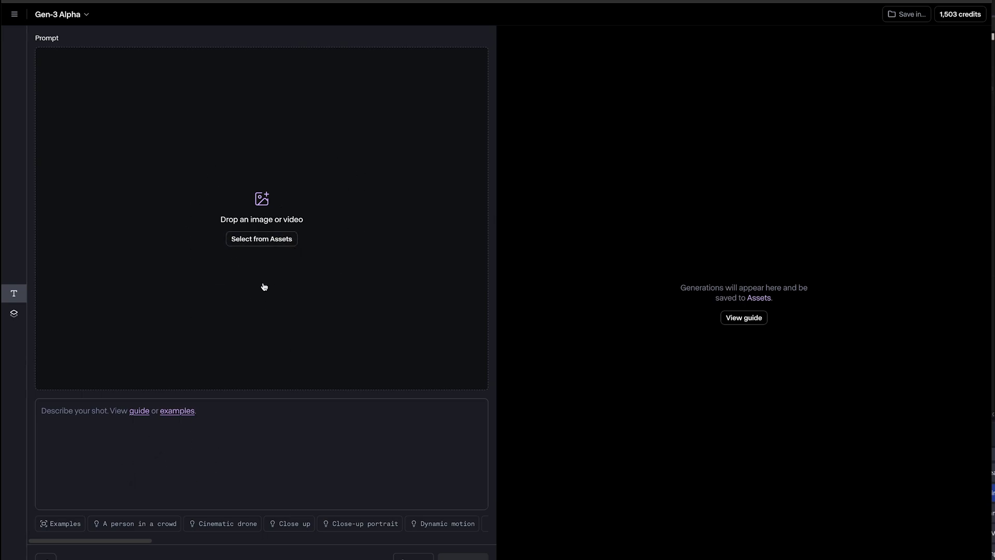
Load the talking-head clip from assets and fill the prompt with the Yarn example style.
click(267, 239)
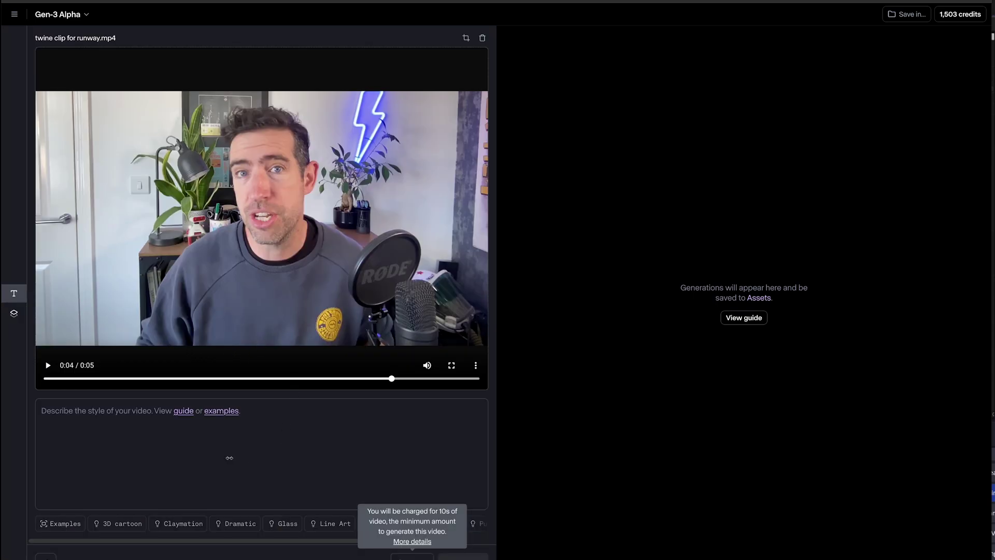
scroll(230, 523, right, 5)
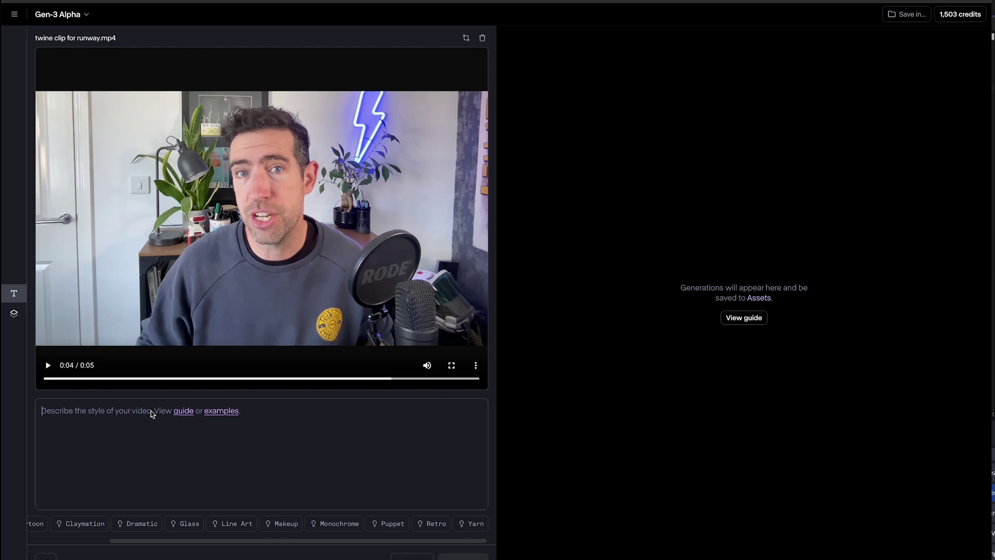
click(217, 412)
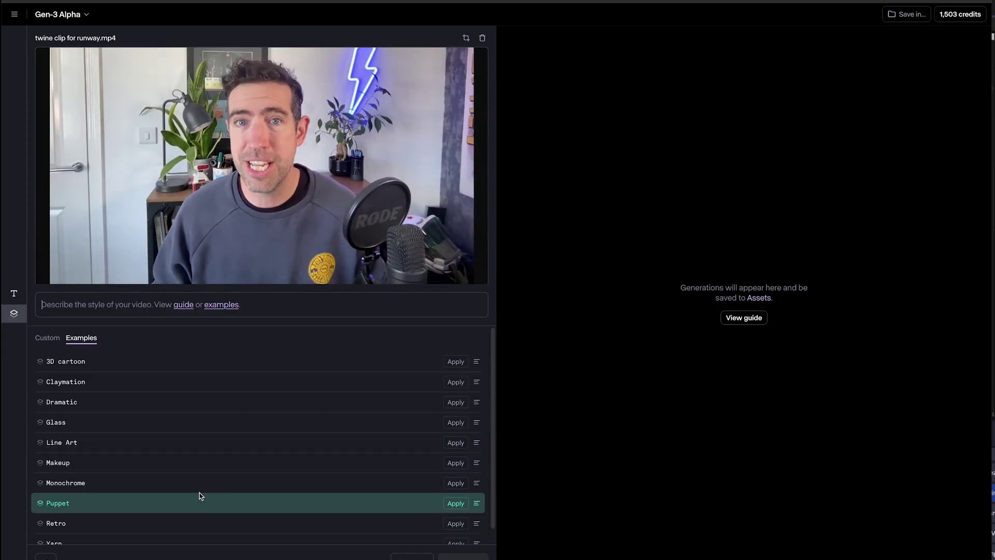
scroll(201, 499, down, 1)
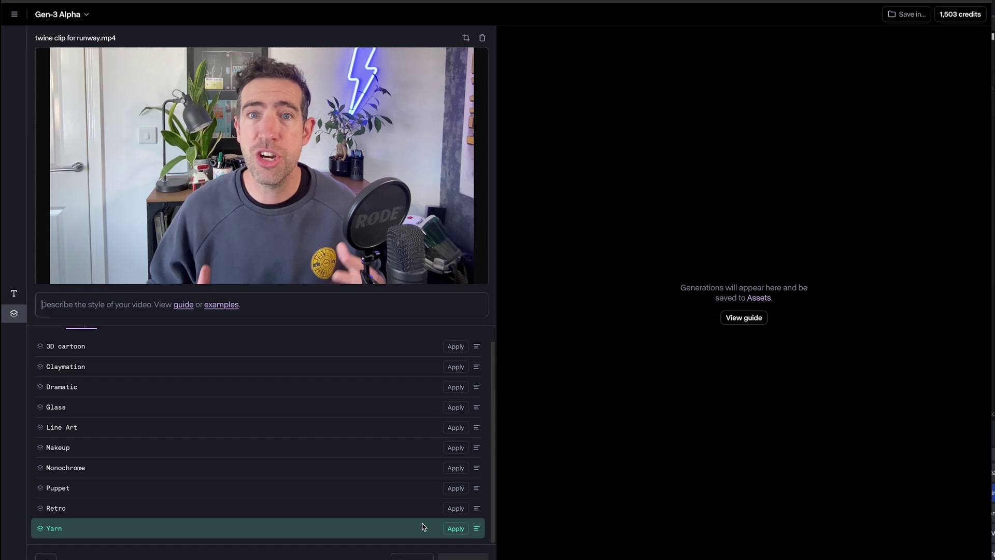
click(456, 528)
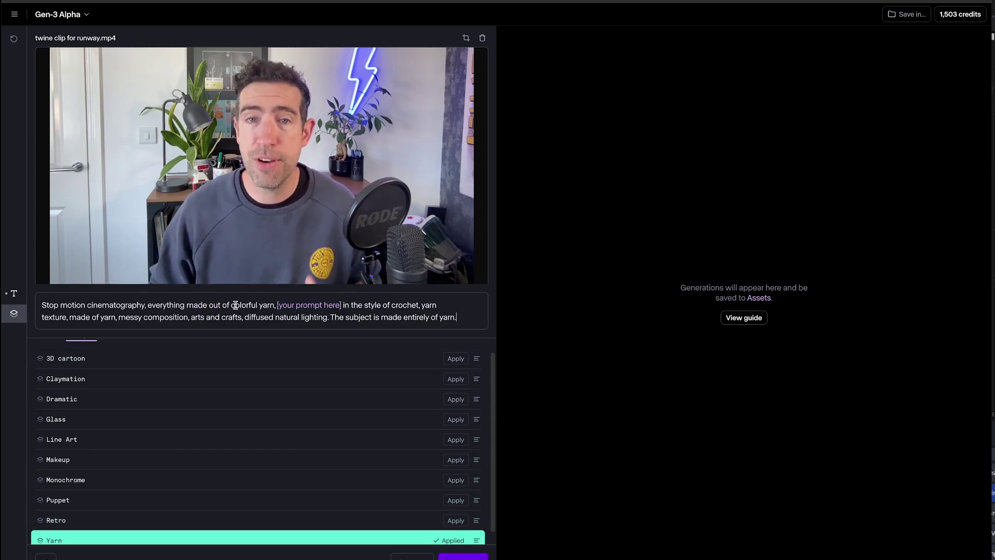
Replace the prompt placeholder with the black-haired, blue-jumper man description and generate.
click(320, 310)
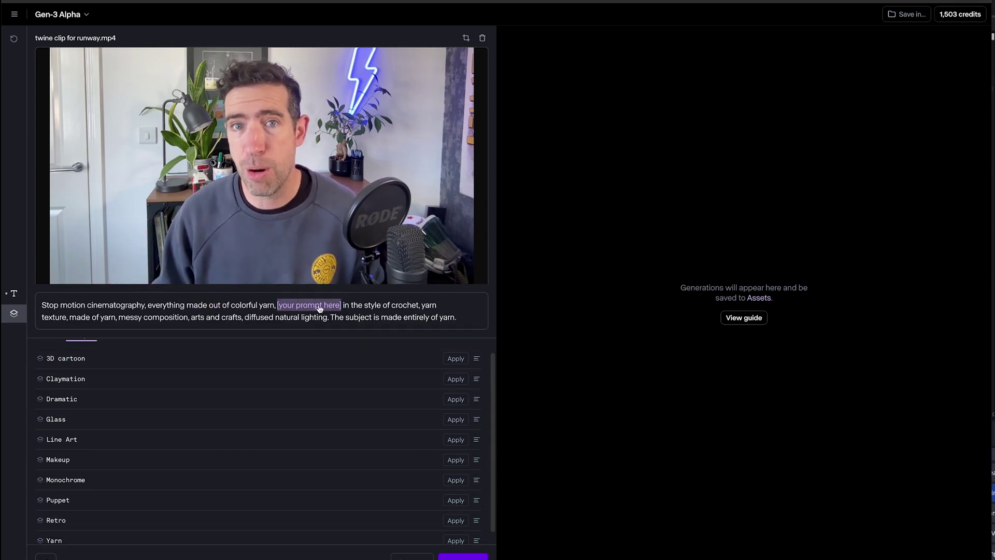
text(man talking to camera with black hair and blue jumper.)
click(256, 329)
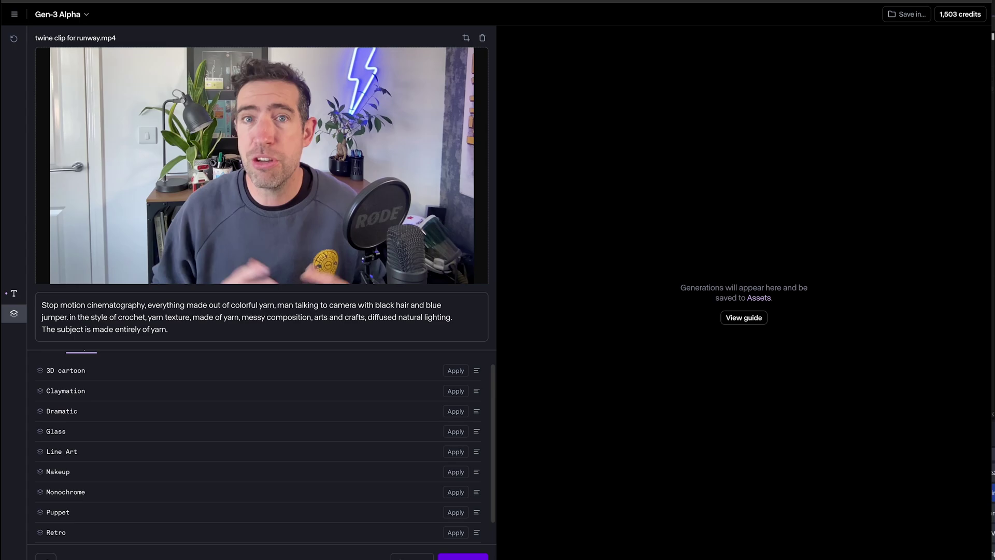
click(463, 556)
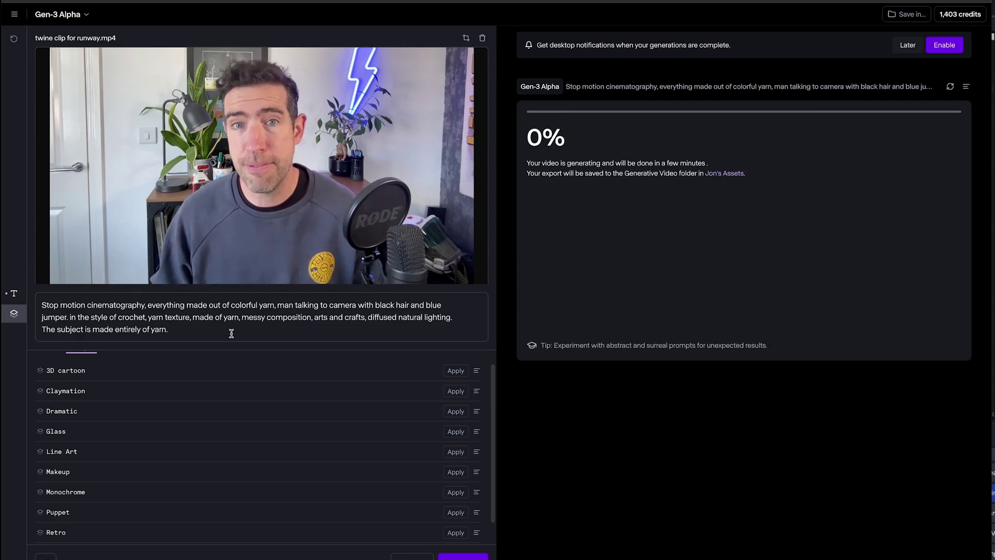
Clear the prompt and queue a Claymation-style generation of the clip.
key(ctrl+a)
key(BackSpace)
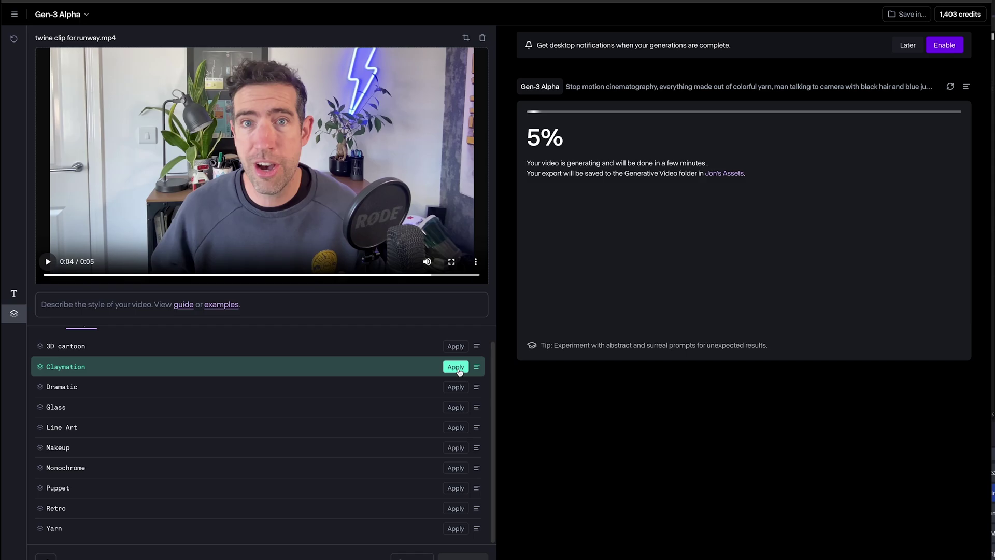
click(456, 367)
click(463, 556)
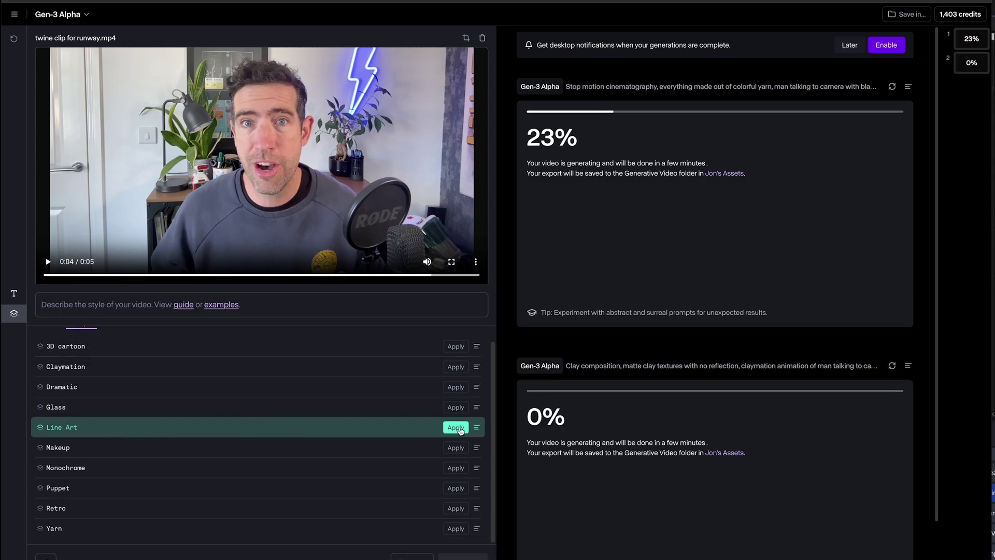
Queue a Line Art generation, then enter the prompt 'Man made of spaghetti'.
click(455, 427)
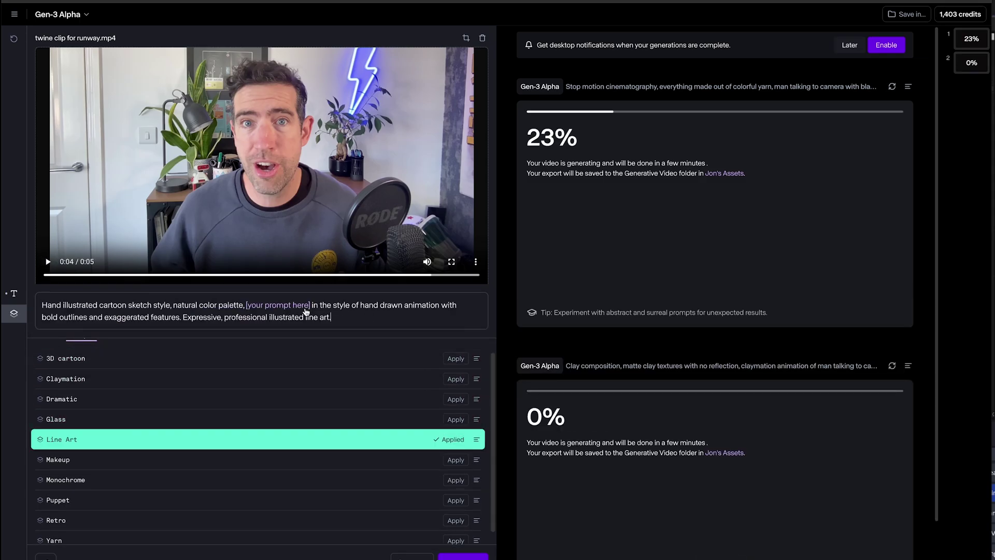
click(453, 551)
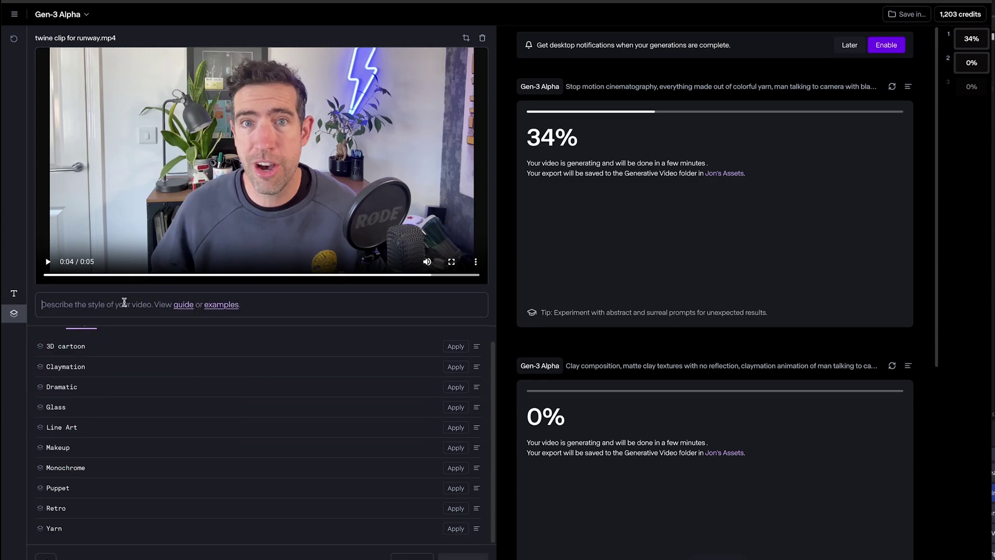
text(Man made of spaghetti)
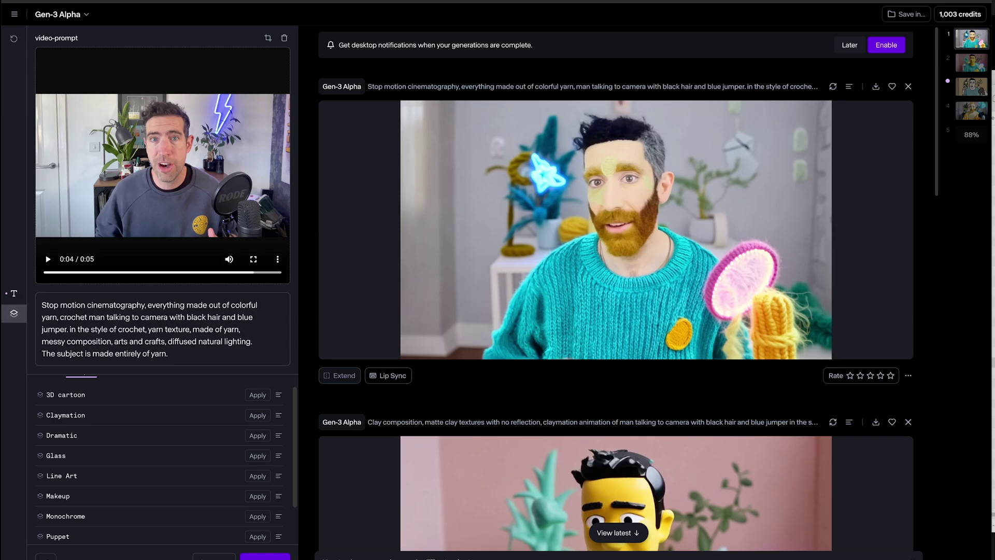
Scroll down the results from the finished yarn clip to the claymation clip.
mouse_move(447, 321)
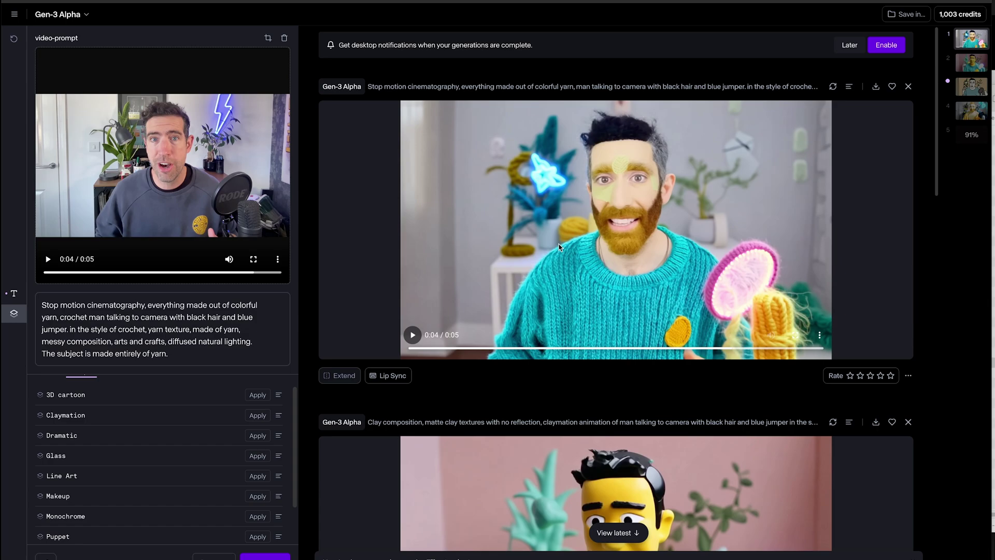
scroll(507, 284, down, 5)
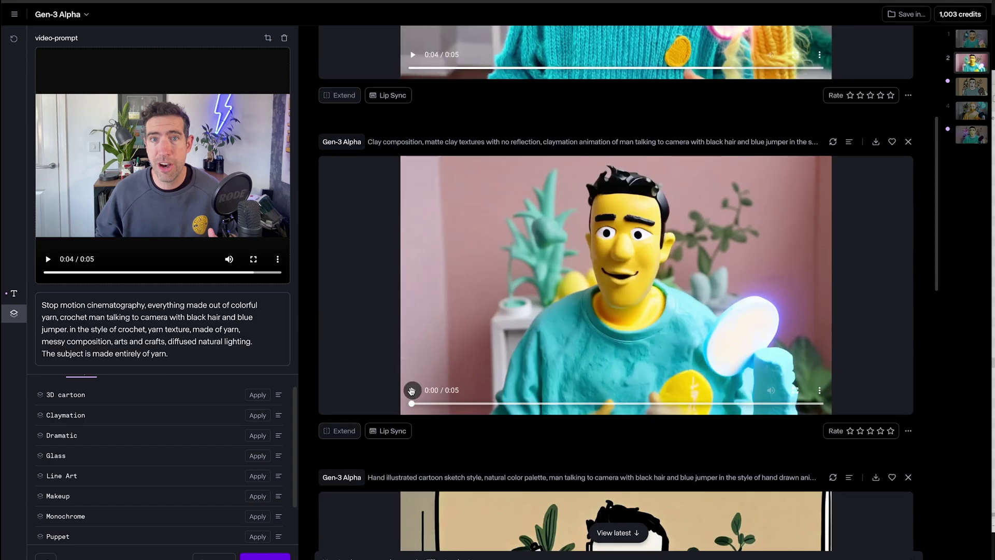
Play the clay clip and the hand-drawn line-art clip, then scroll to the spaghetti clip.
click(412, 390)
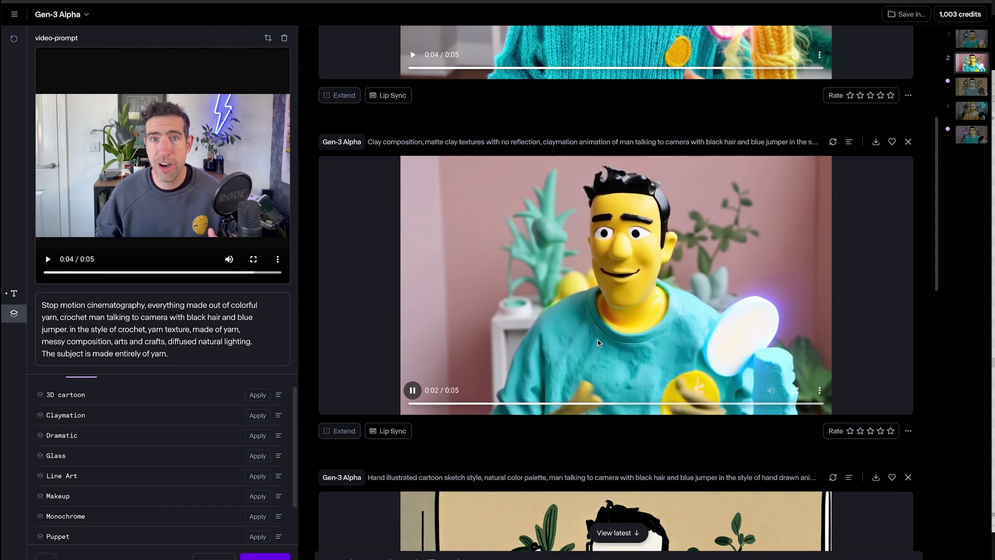
scroll(463, 394, down, 5)
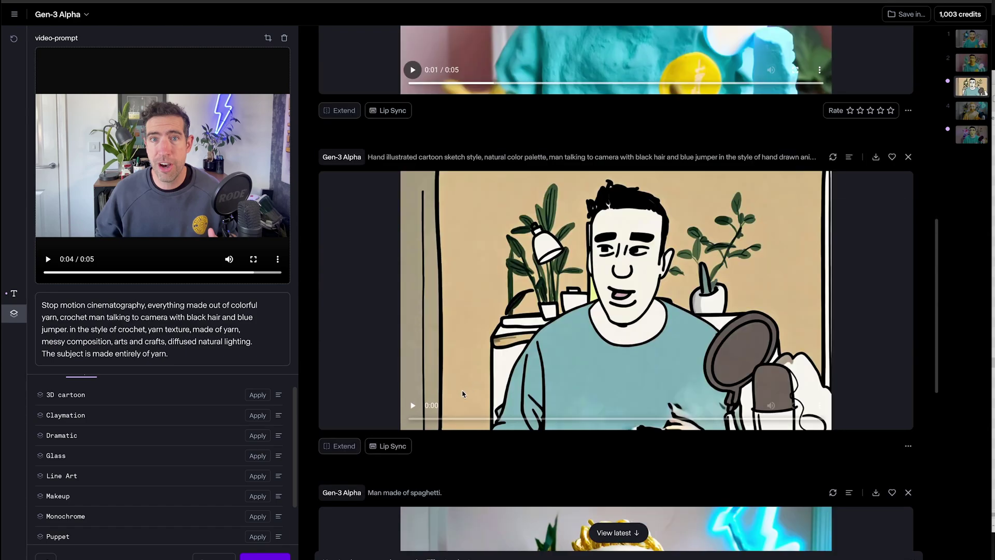
click(412, 406)
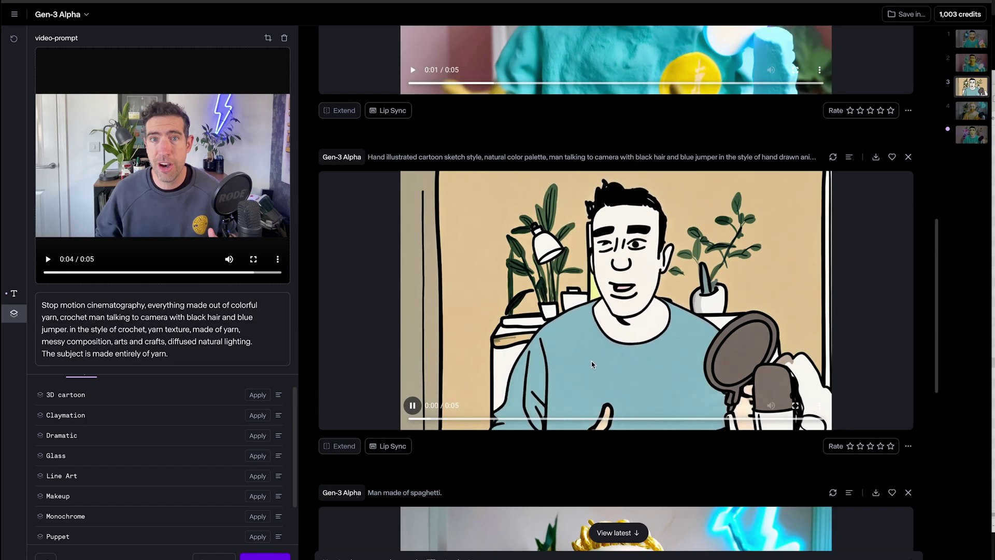
scroll(413, 372, down, 6)
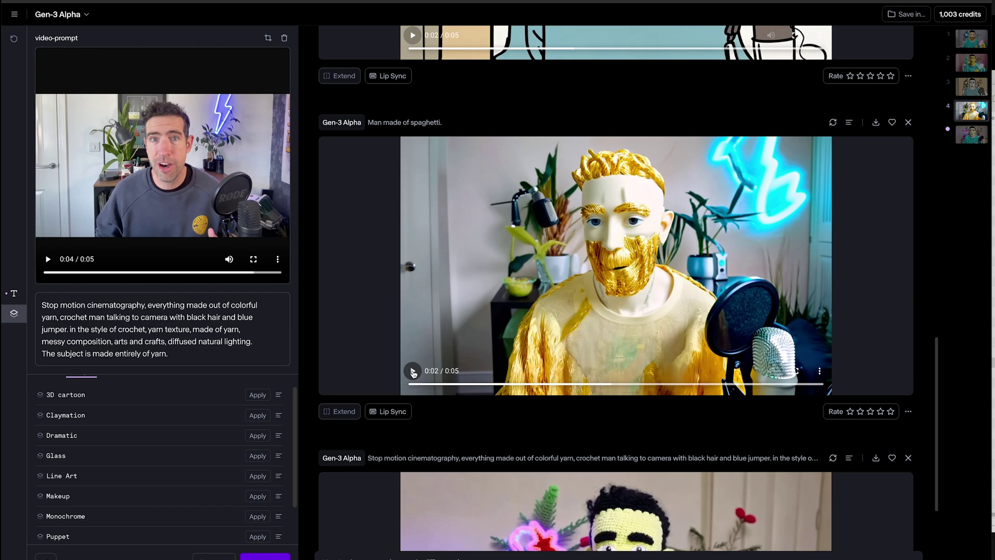
Play the spaghetti-man clip, highlight 'crochet' in the next prompt, and play the crochet-man clip.
click(413, 371)
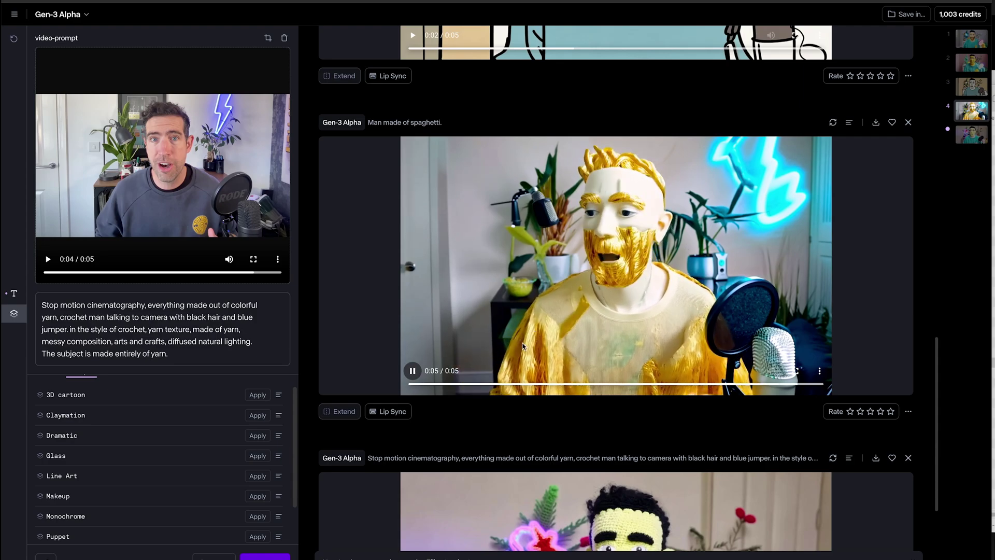
scroll(553, 373, down, 4)
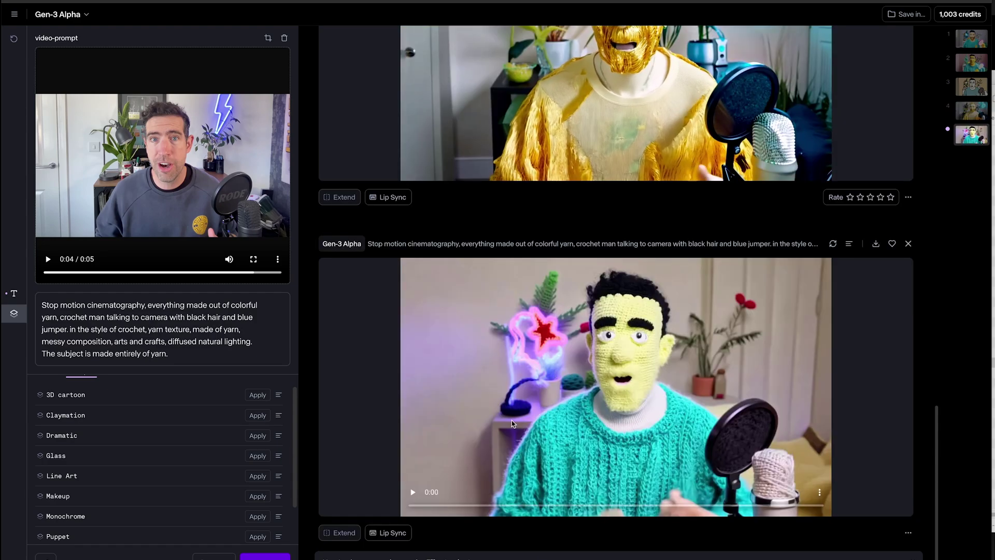
drag(535, 244, 601, 244)
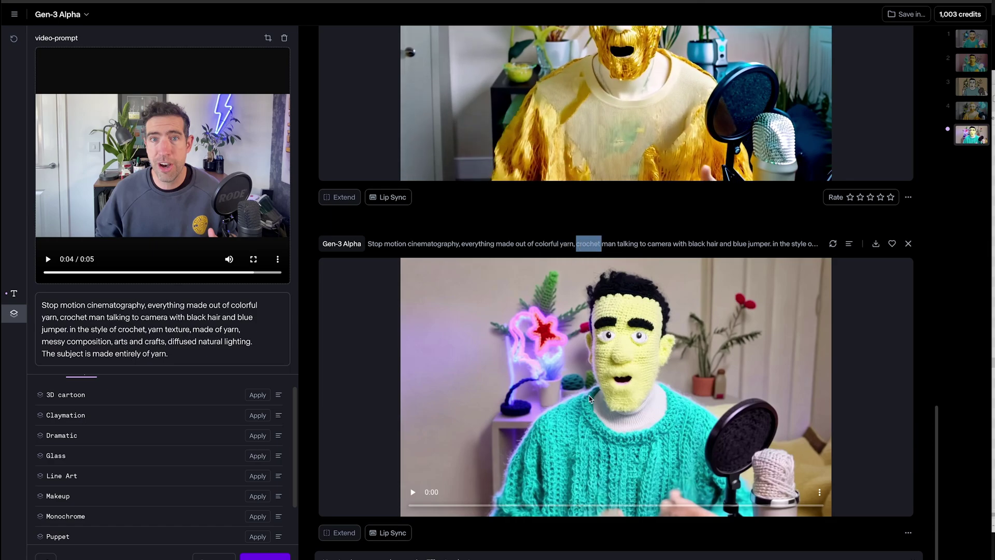
click(411, 494)
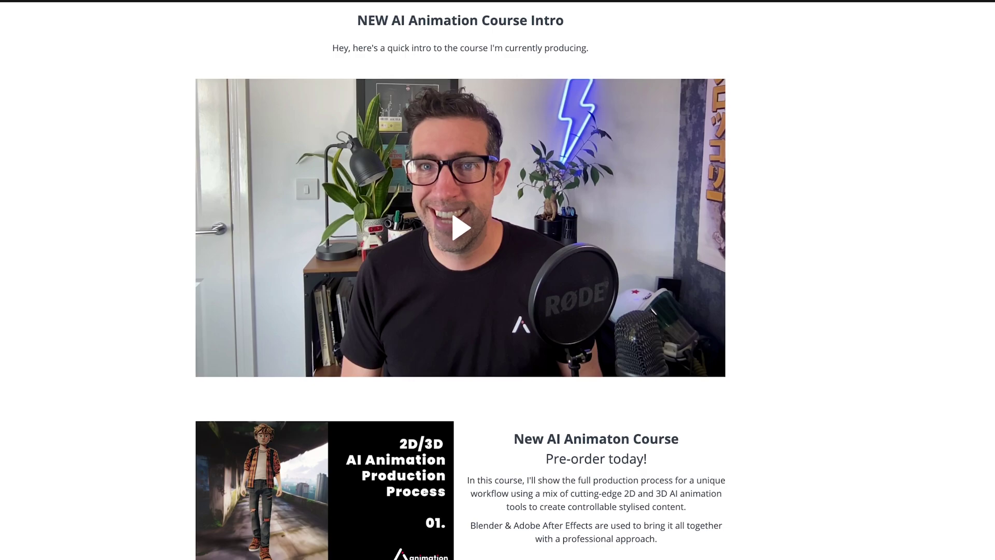
Scroll the course page past Course Info and pricing to Enroll now and the feature images.
scroll(498, 280, down, 7)
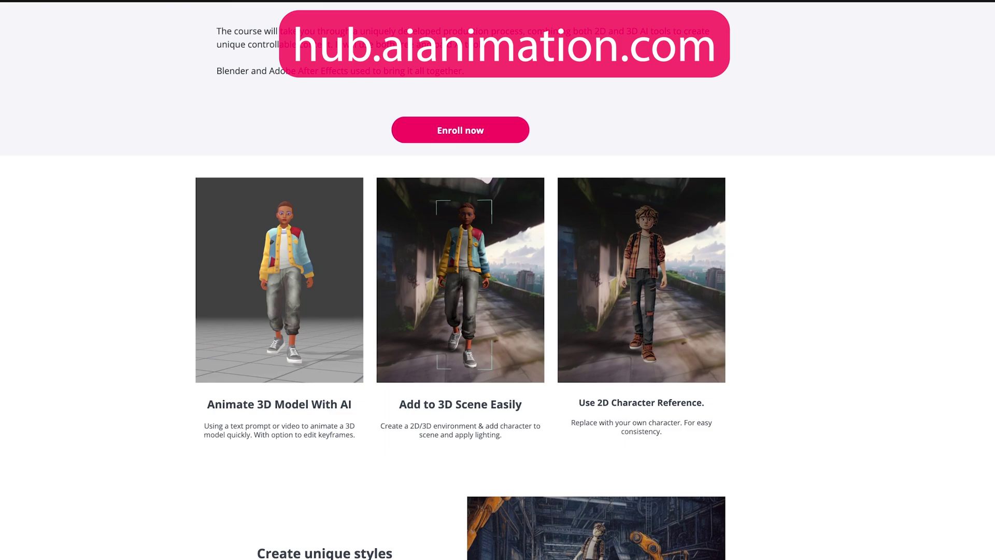
scroll(497, 280, down, 4)
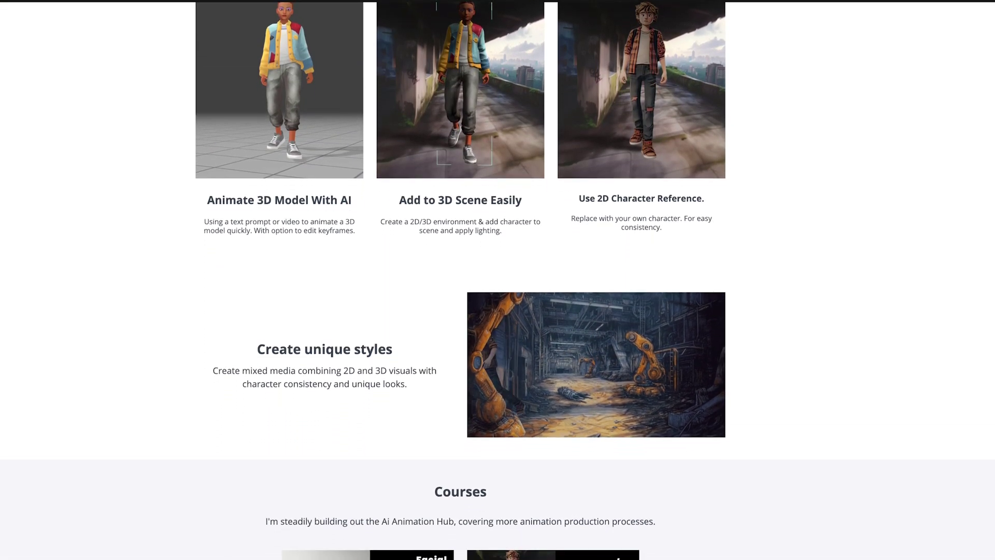